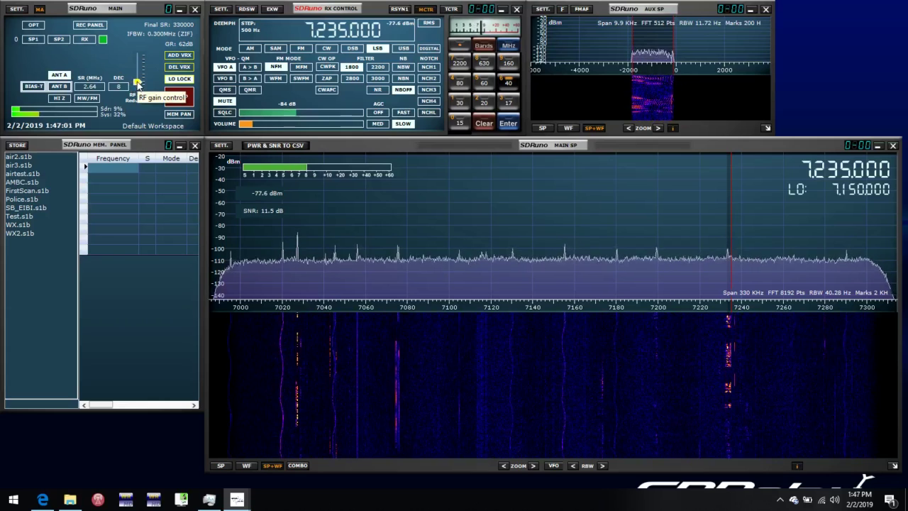
- Try RF gain reduction of 58 and 56 dB on 40 m, then move to 20 m at 14.175 MHz USB
drag(139, 83, 138, 86)
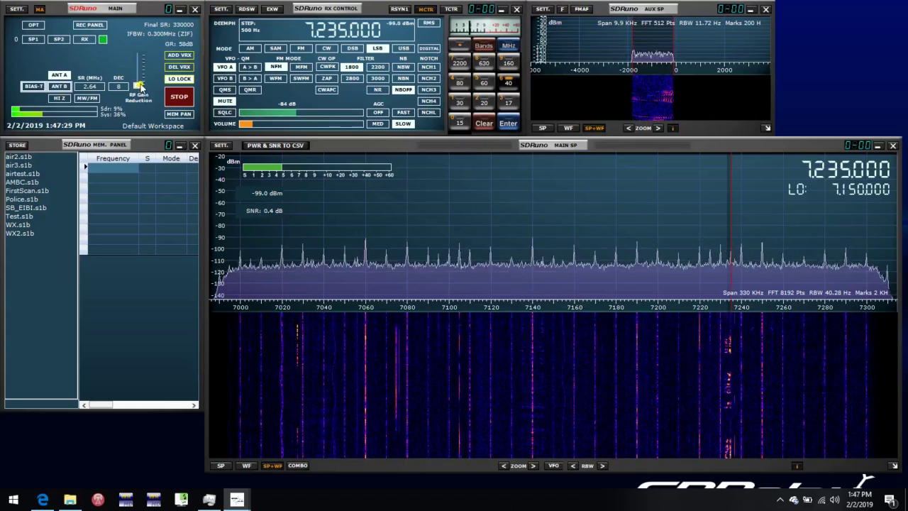
scroll(140, 85, up, 2)
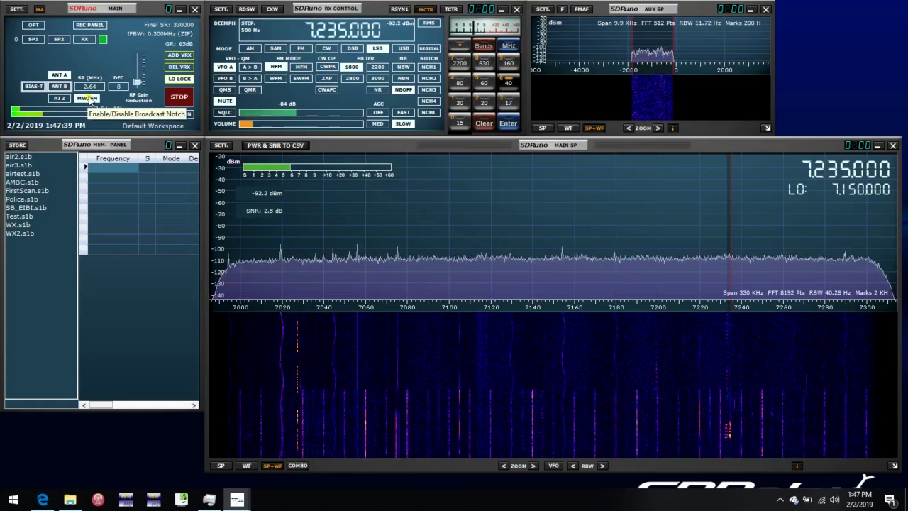
mouse_move(135, 85)
mouse_down()
mouse_move(137, 93)
mouse_move(140, 83)
mouse_up()
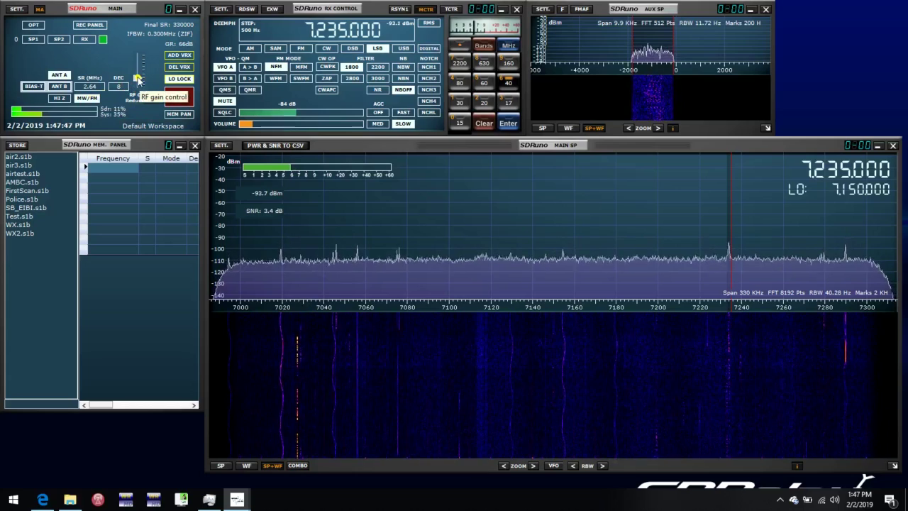
click(483, 102)
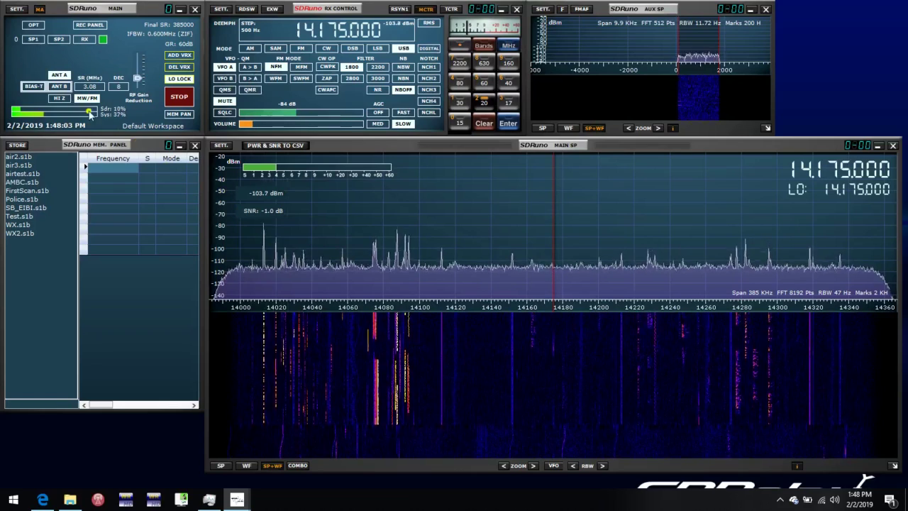
- Listen on antenna B at 14.175 MHz, then return to antenna A
click(60, 86)
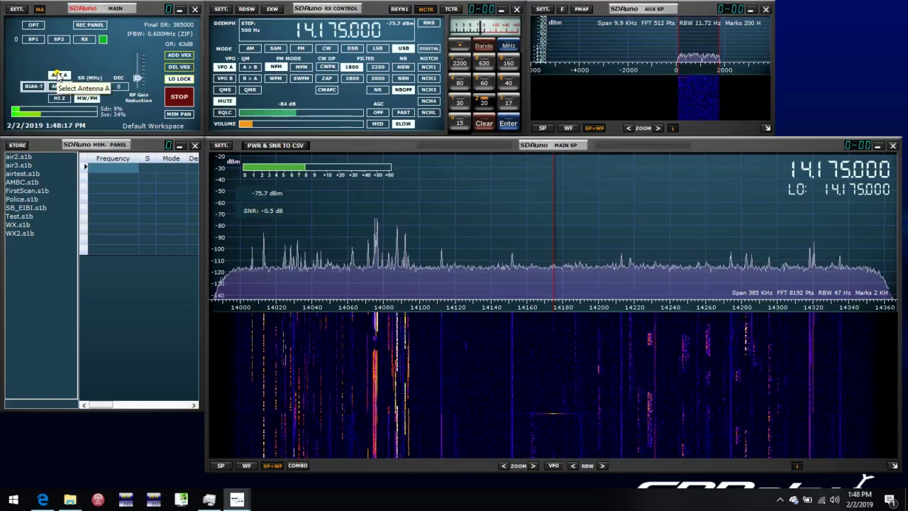
click(58, 75)
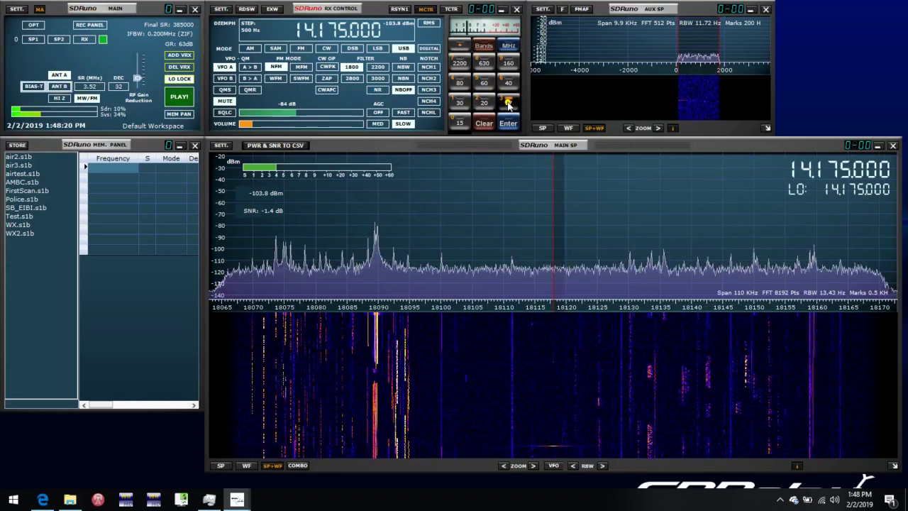
- Compare antenna B on 17 m at 18.118 MHz and again at 5.3325 MHz USB
click(507, 103)
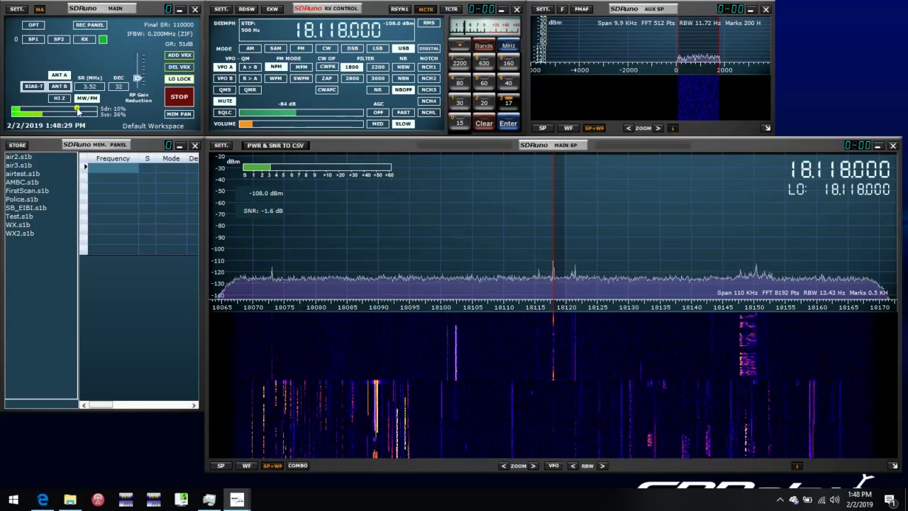
click(59, 86)
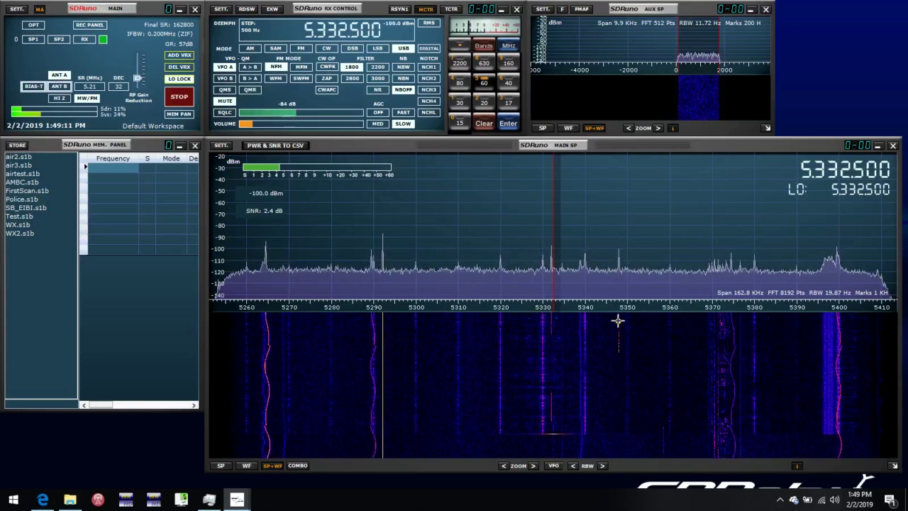
click(59, 87)
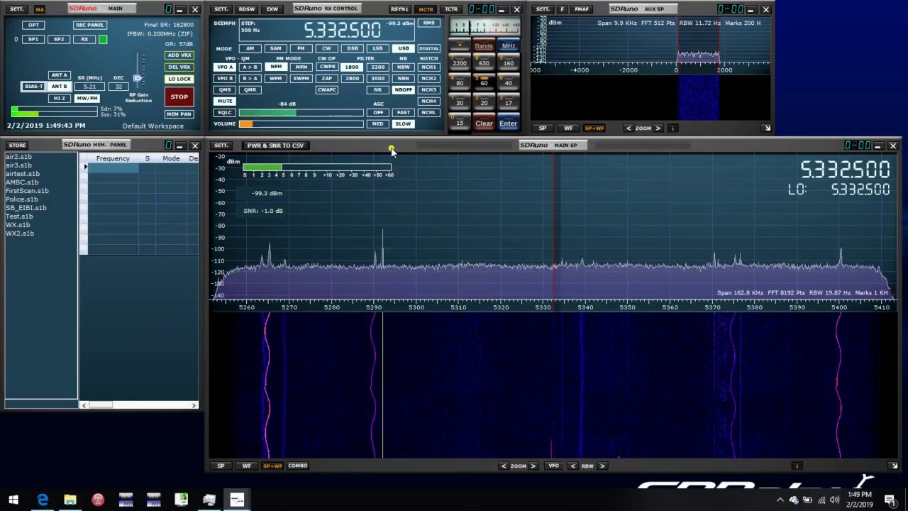
- On 30 m CW, compare antennas A and B, then tune the 10.13772 MHz signal on antenna B
click(461, 102)
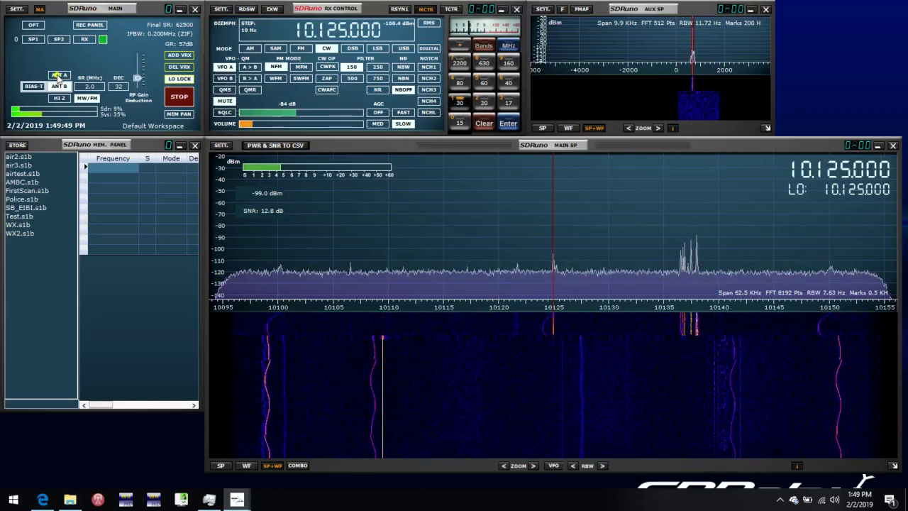
click(58, 76)
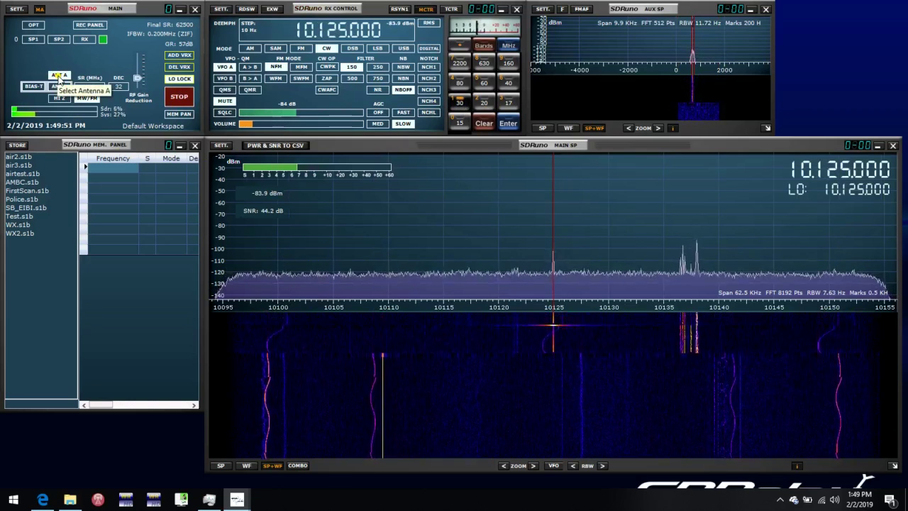
click(60, 86)
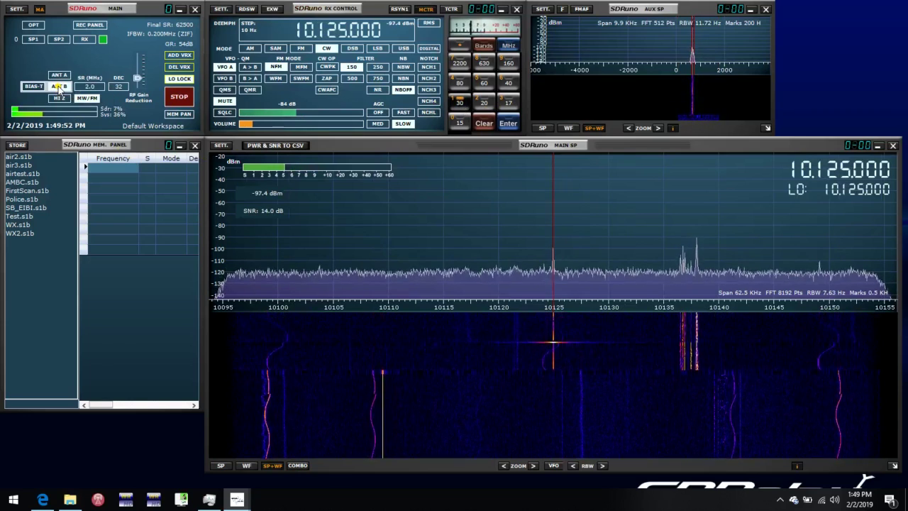
click(55, 75)
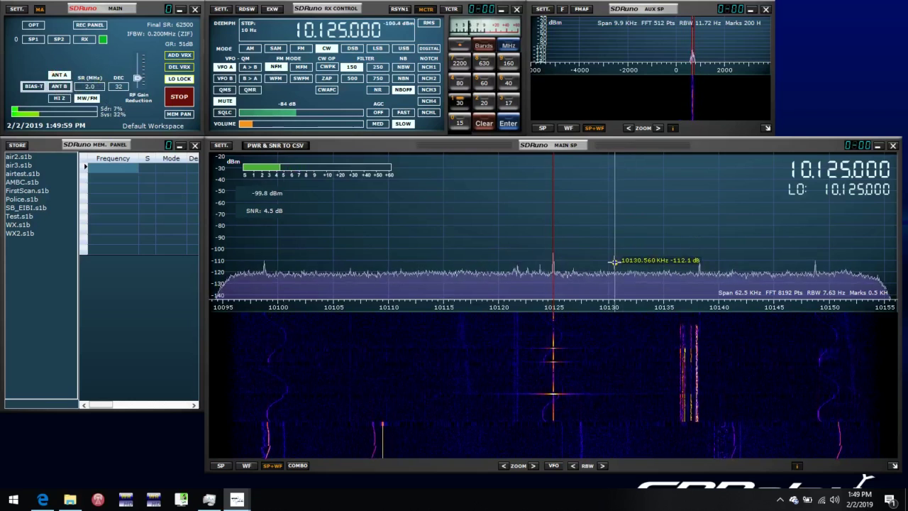
click(693, 283)
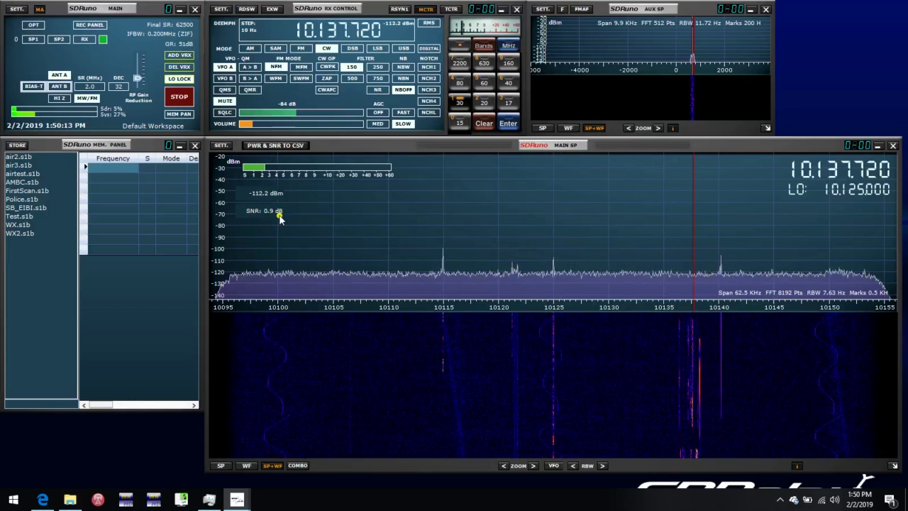
click(60, 86)
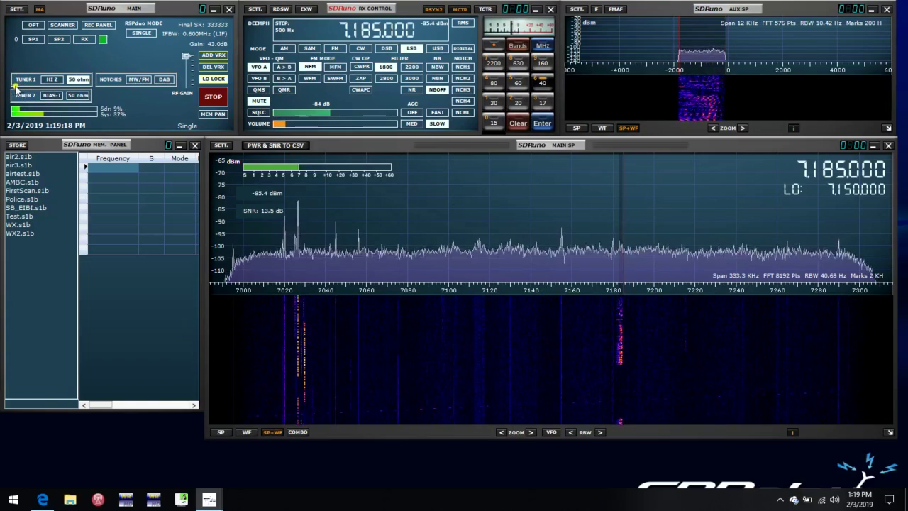
- Compare Tuner 1 and Tuner 2 50 ohm inputs on 7.185 MHz, then stop and show RSPduo modes
click(81, 98)
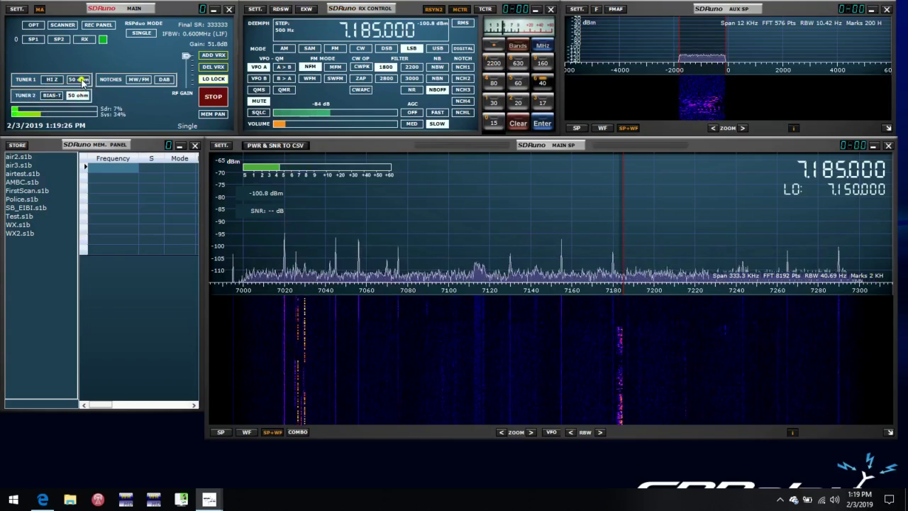
click(78, 80)
click(80, 97)
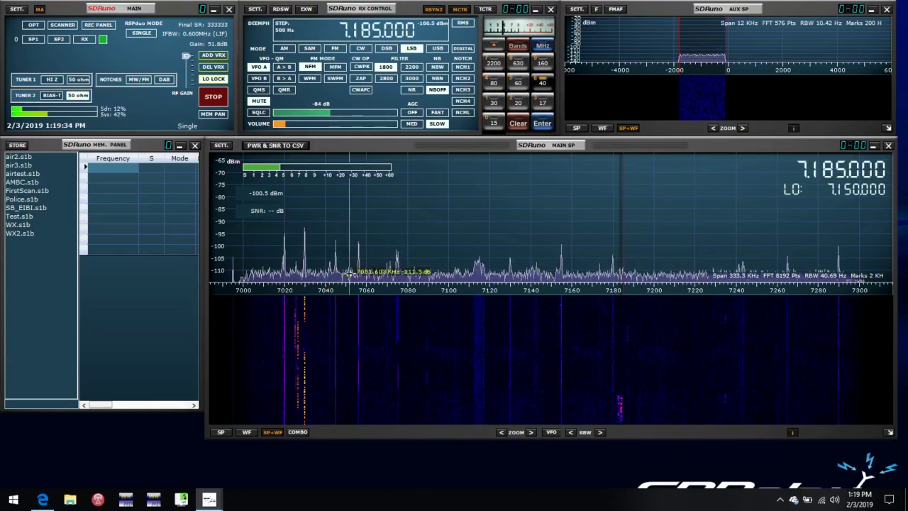
click(79, 80)
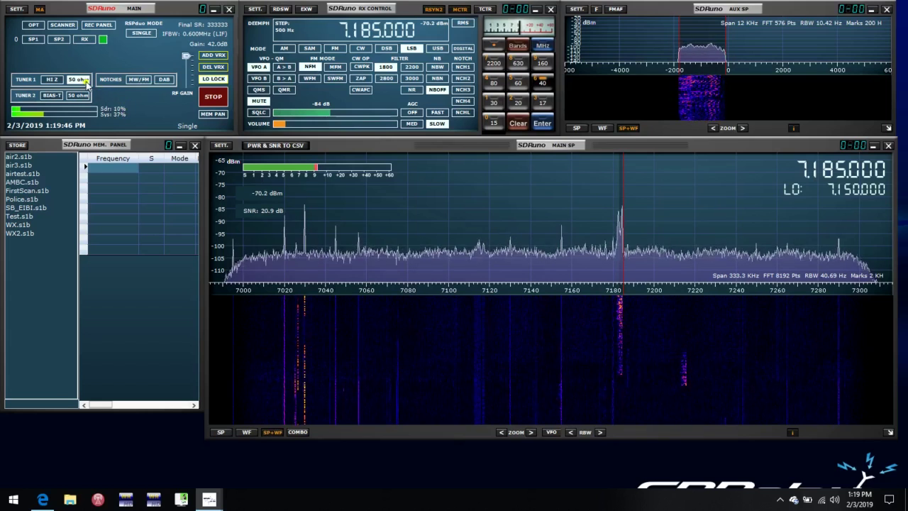
click(215, 99)
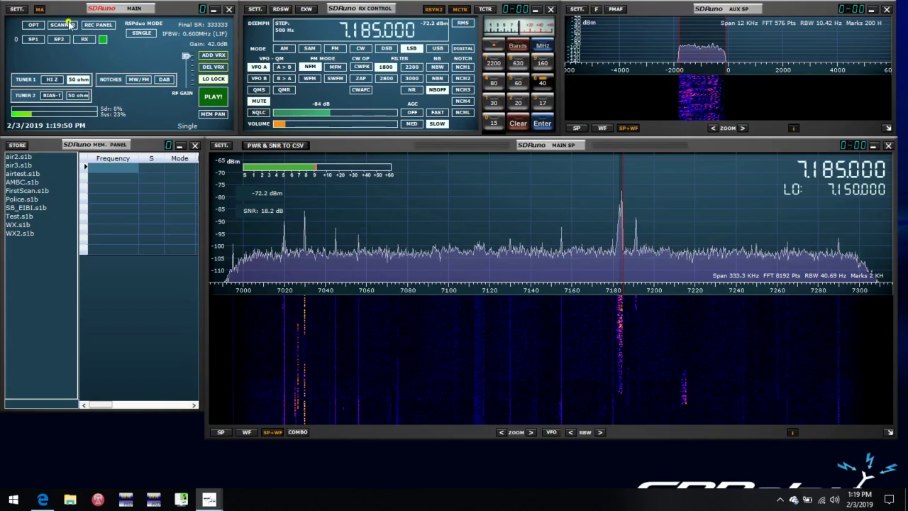
click(141, 34)
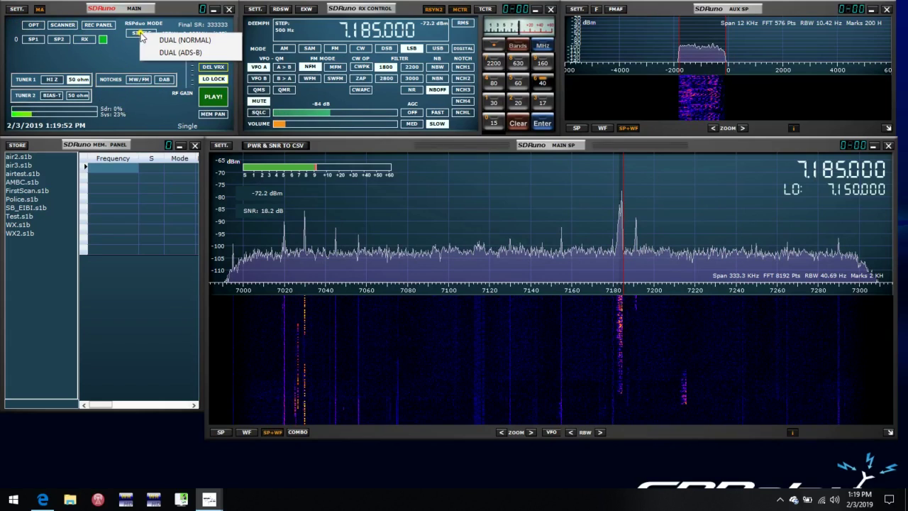
- Set RSPduo to DUAL (NORMAL) mode and apply the RSPduo Master auto layout
click(165, 41)
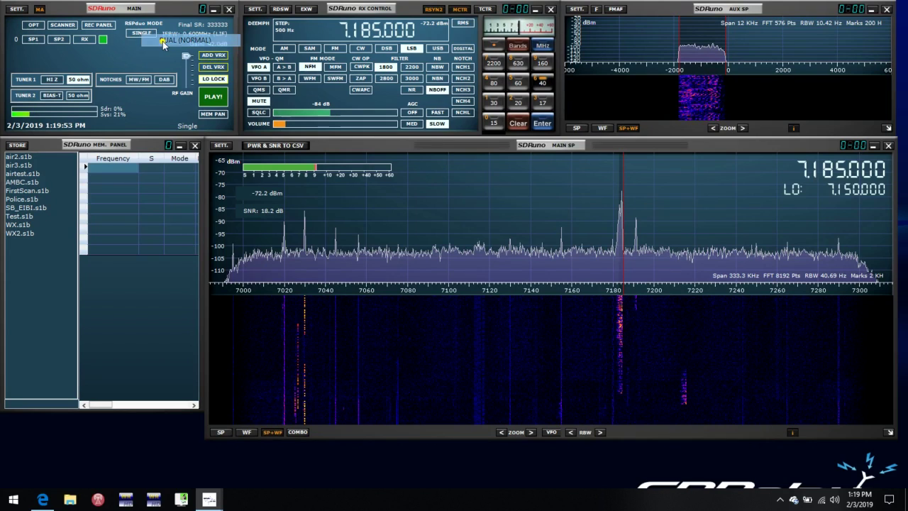
click(32, 24)
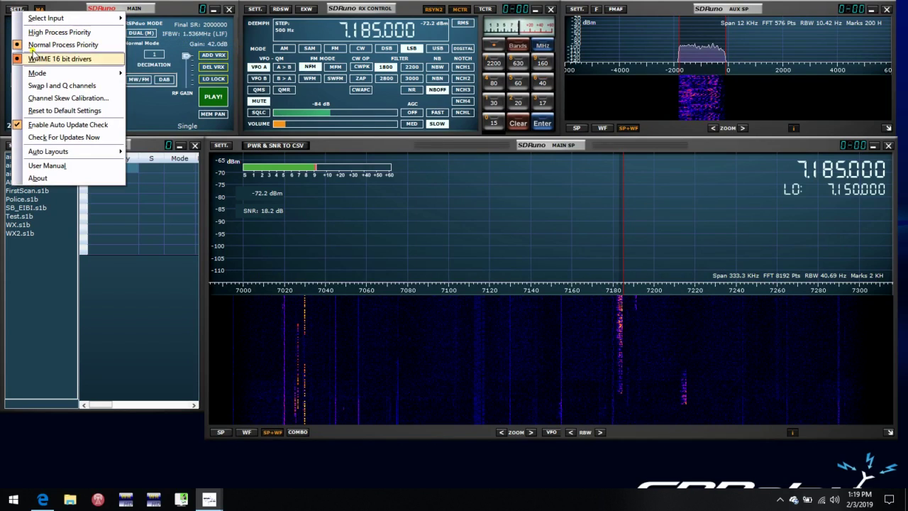
mouse_move(55, 153)
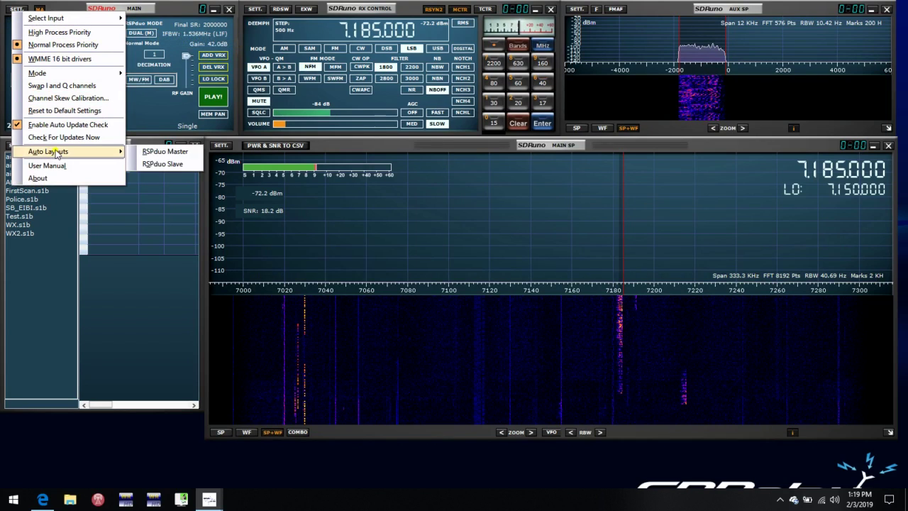
click(154, 155)
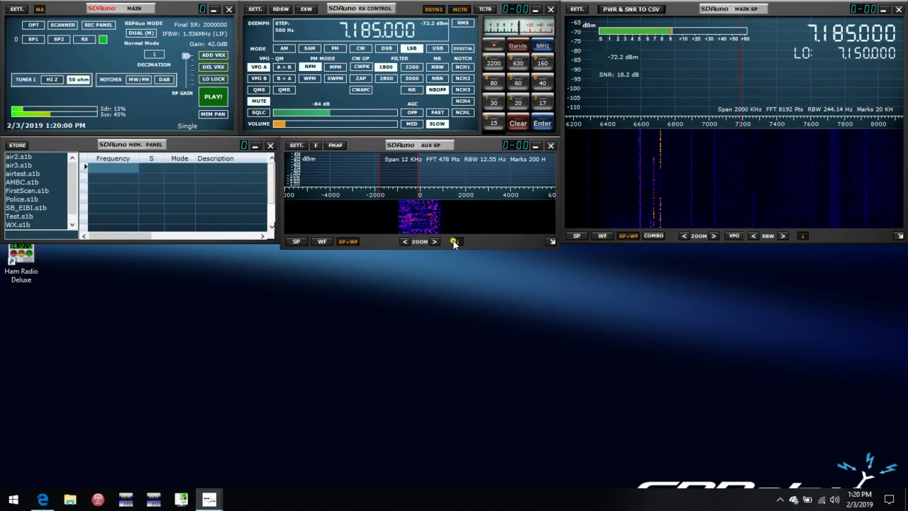
- Launch a second SDRuno instance and apply the RSPduo Slave auto layout to it
click(13, 498)
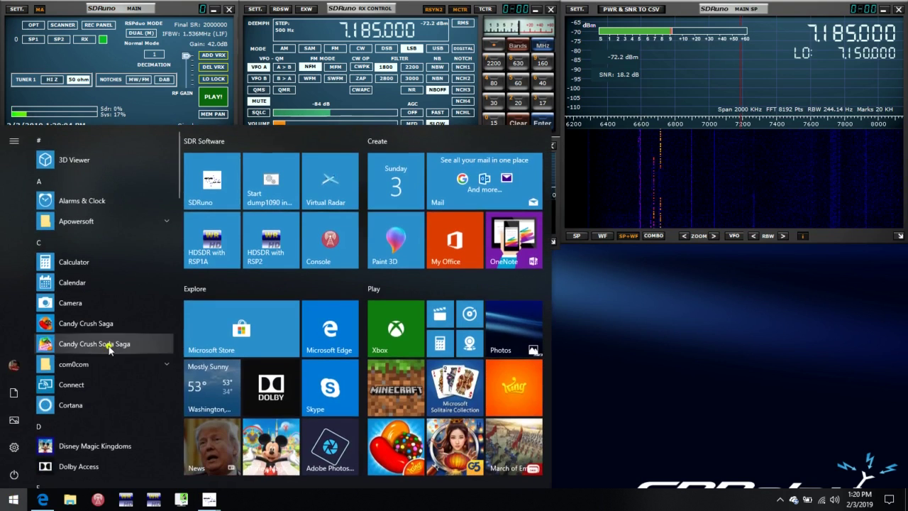
click(207, 186)
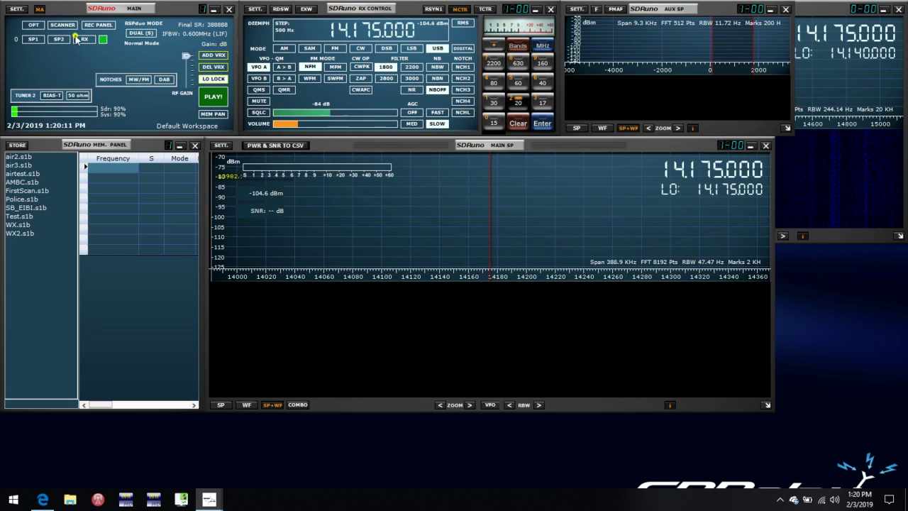
click(17, 8)
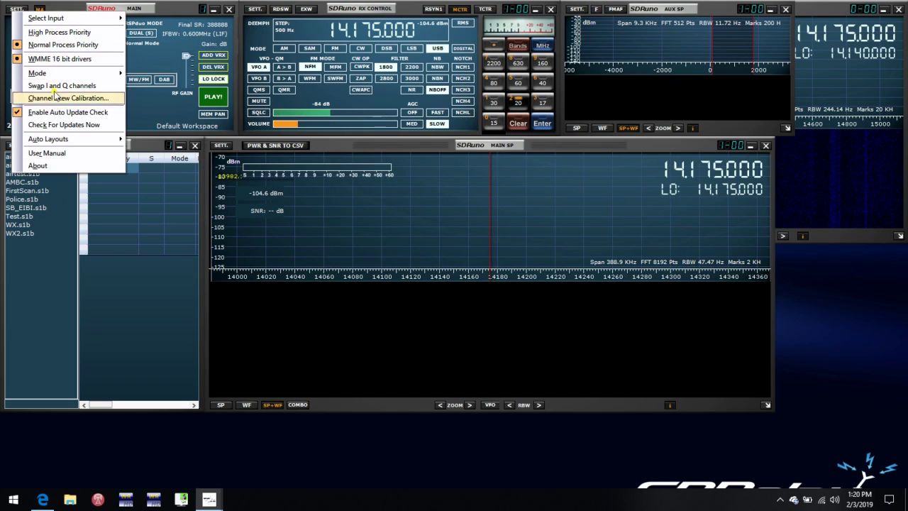
mouse_move(79, 139)
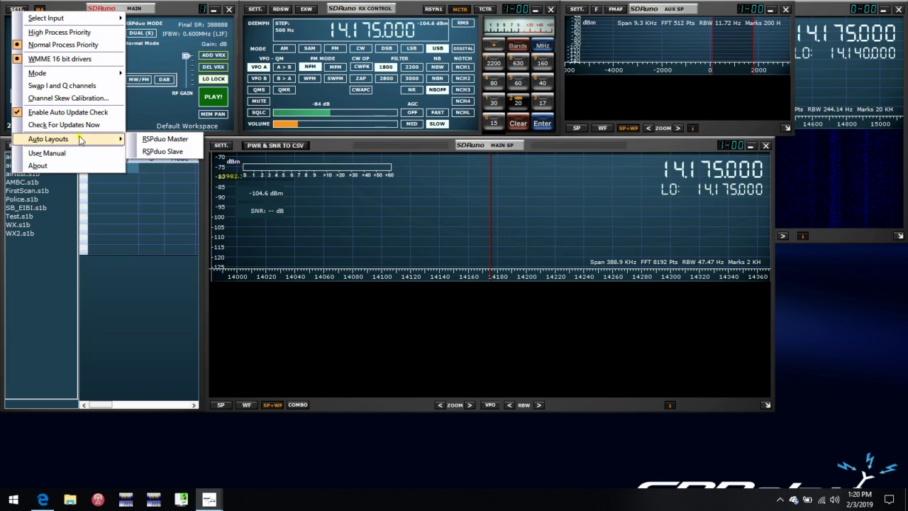
click(158, 152)
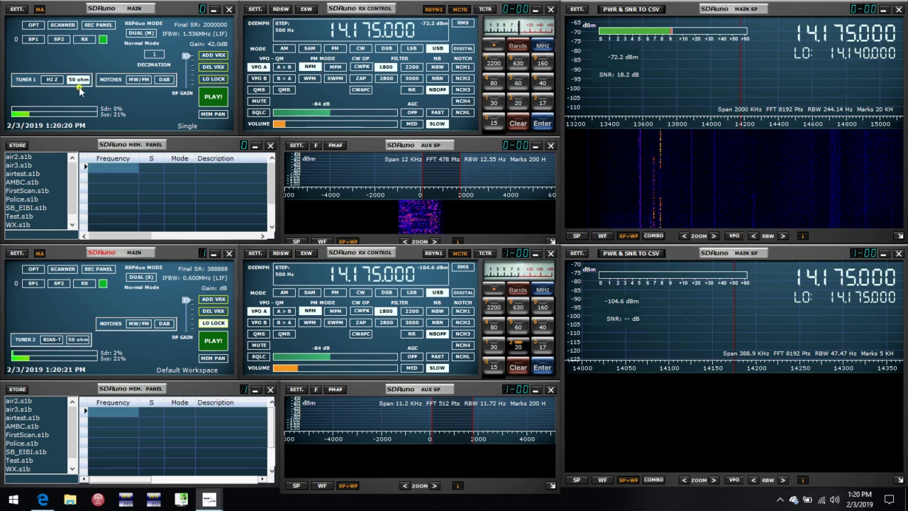
- Start the upper receiver on the 20 m band at 14.175 MHz, then start the lower receiver
click(210, 100)
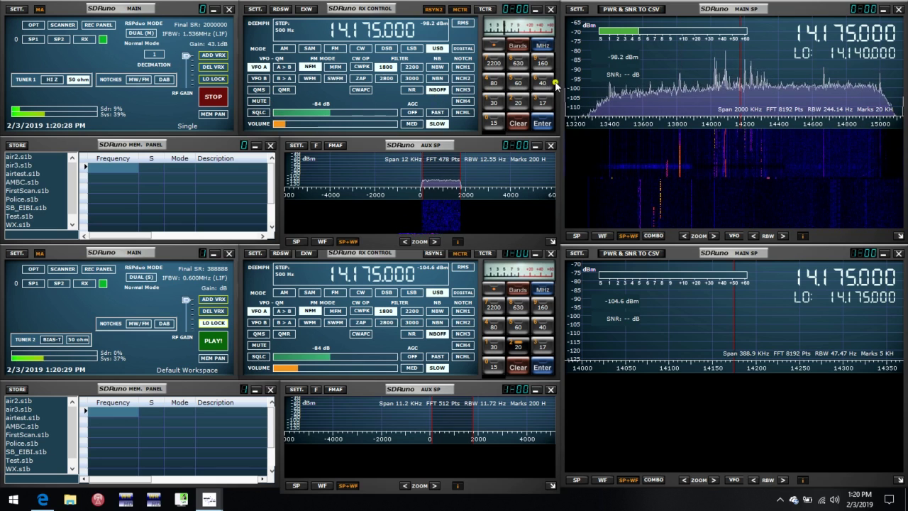
click(518, 102)
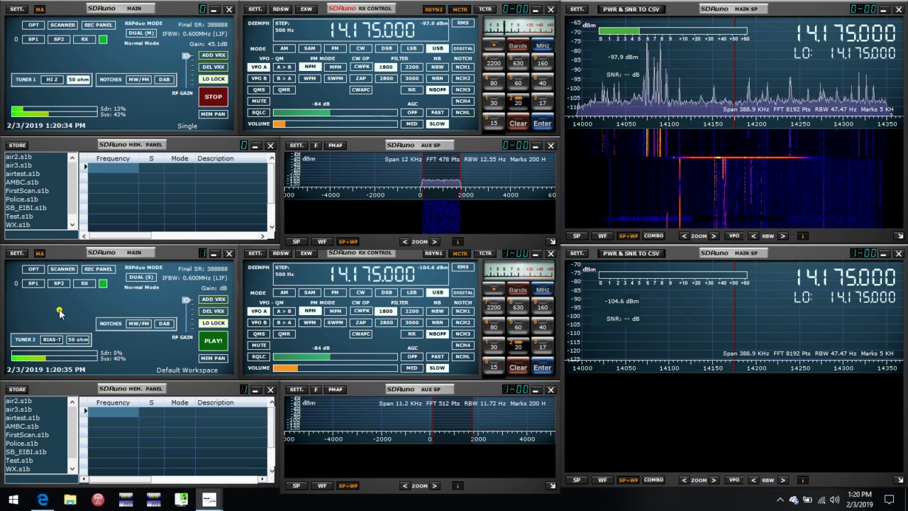
click(212, 342)
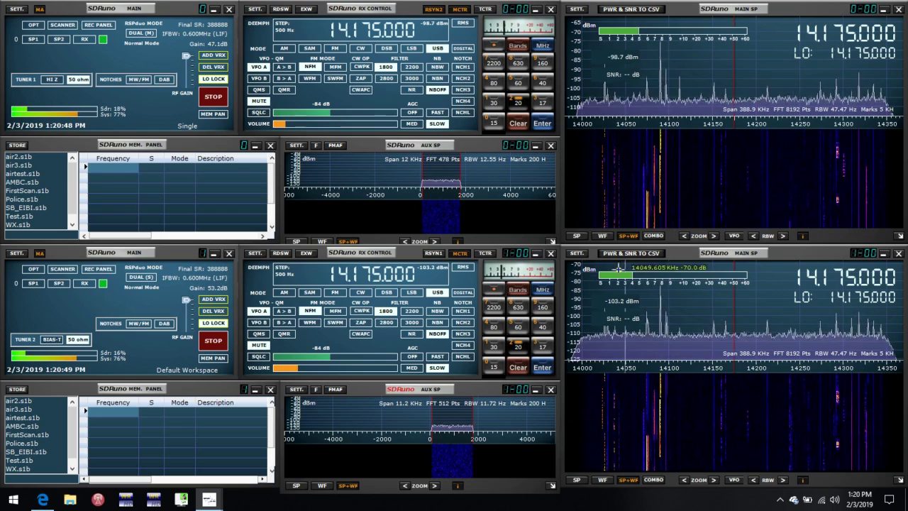
- Raise the lower spectrum's base and adjust its range so the scale starts at -65 dBm
click(577, 254)
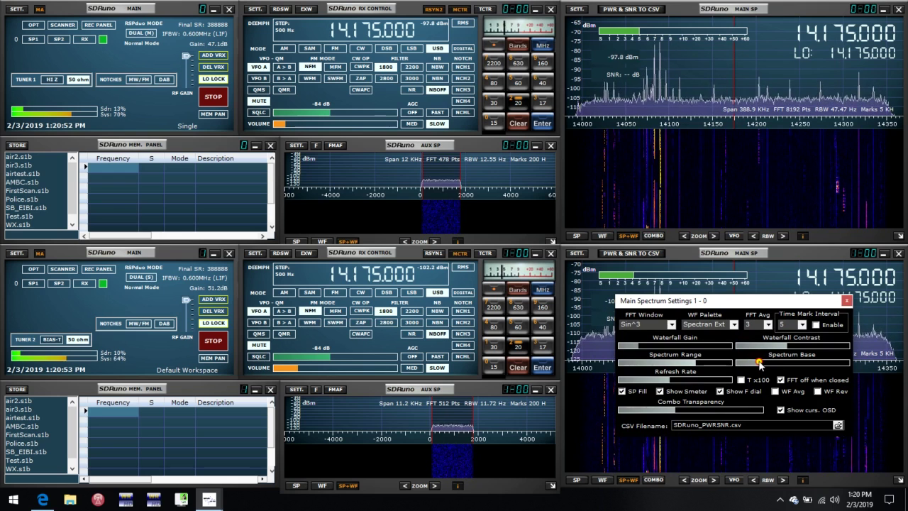
drag(759, 362, 768, 367)
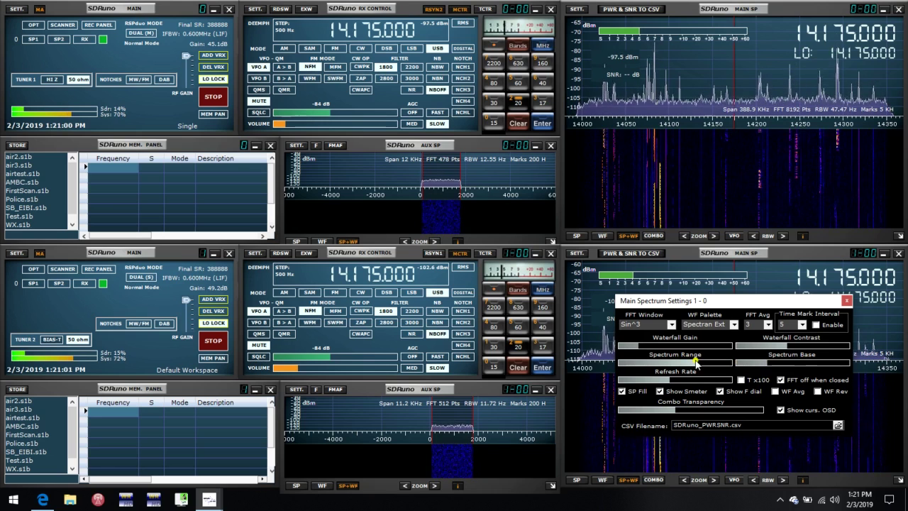
drag(695, 363, 708, 359)
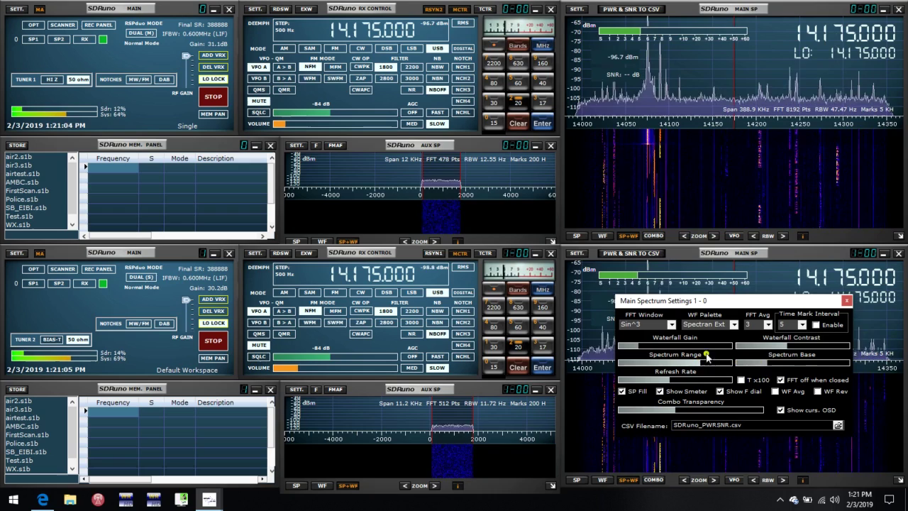
click(847, 301)
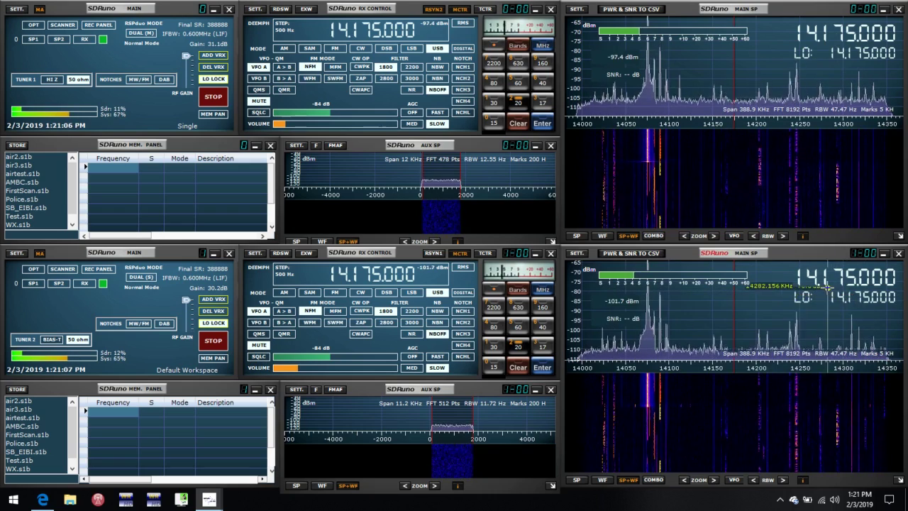
- Tune both receivers to 14.238 MHz, then 14.292 MHz, then put the upper receiver on 40 m
click(788, 99)
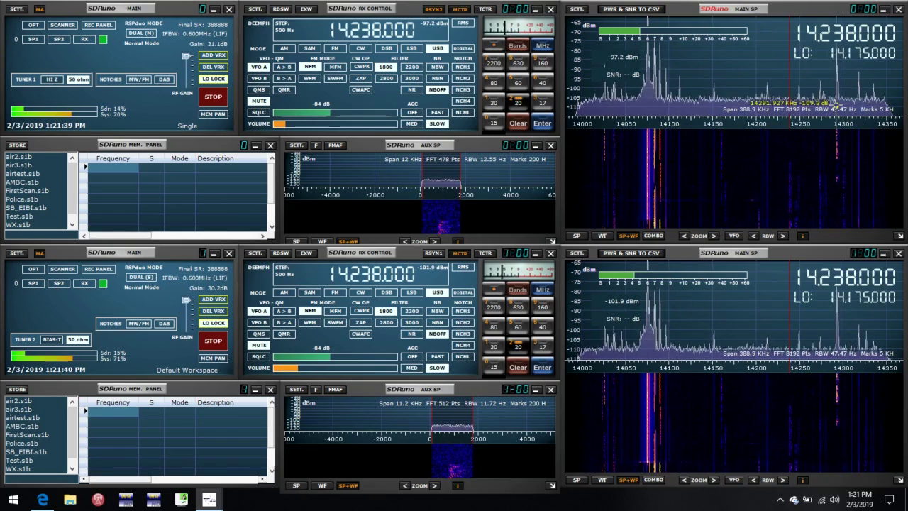
click(836, 104)
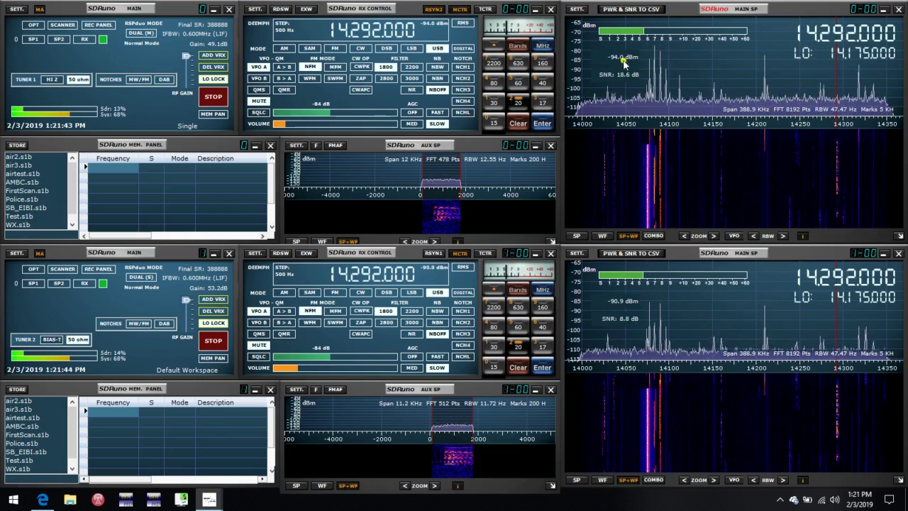
click(544, 82)
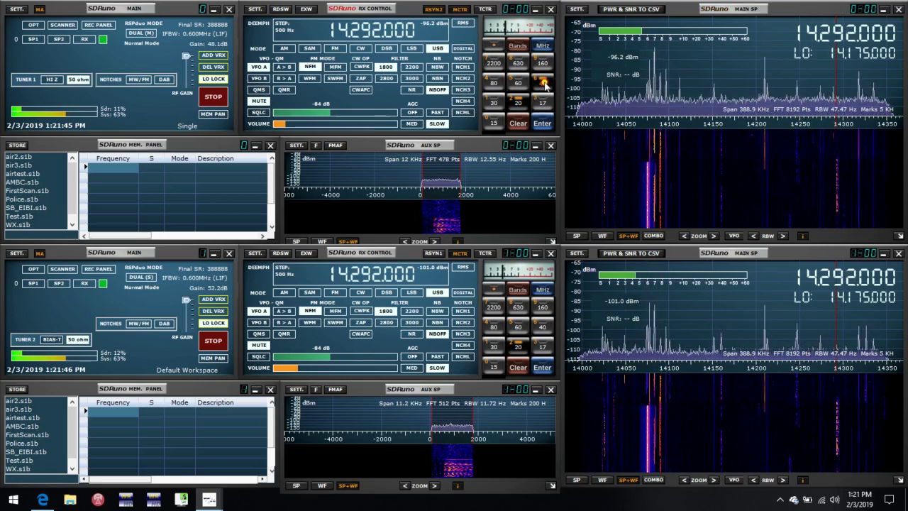
- Switch the lower receiver to 40 m at 7.235 MHz LSB and toggle its audio mute
click(541, 328)
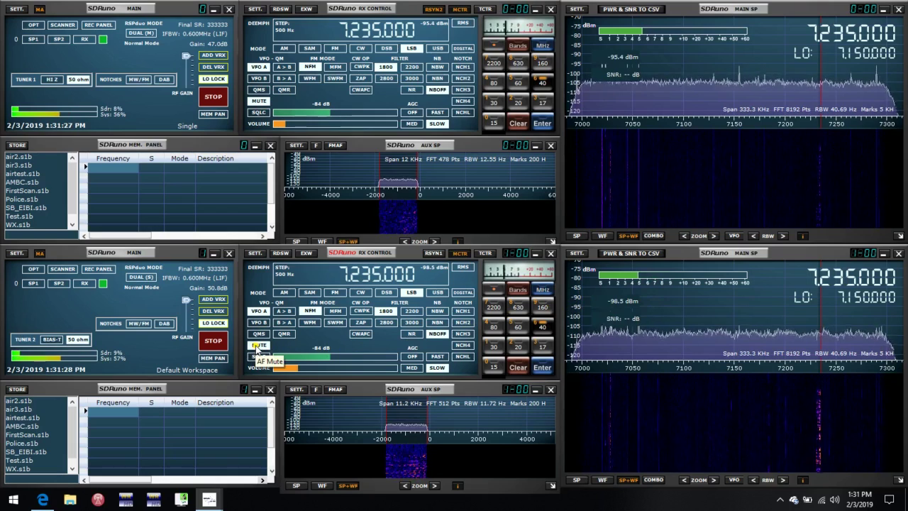
click(258, 347)
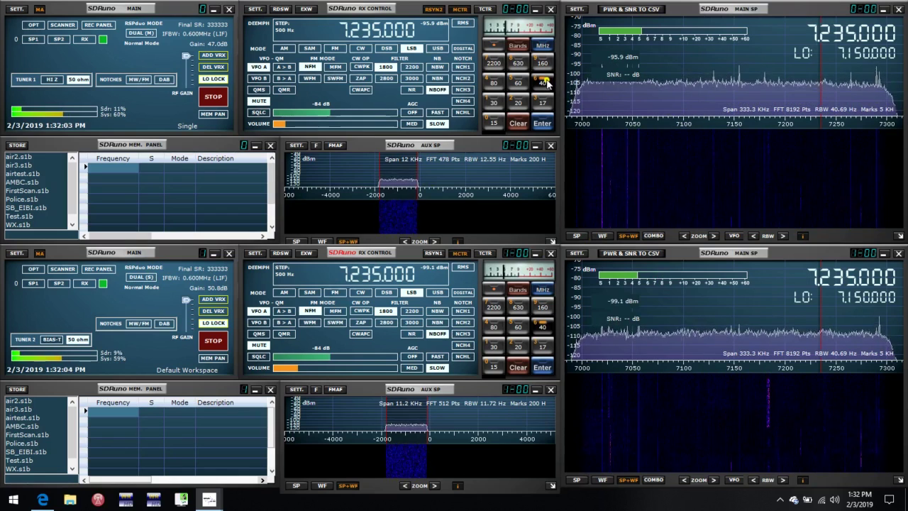
- Switch the upper and lower receivers to the 15 m band, tuning 21.225 MHz USB
click(494, 123)
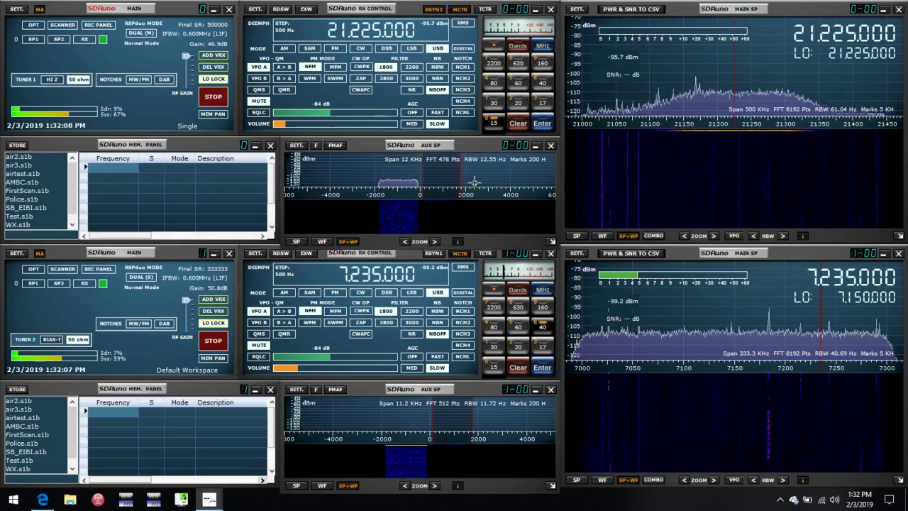
click(495, 364)
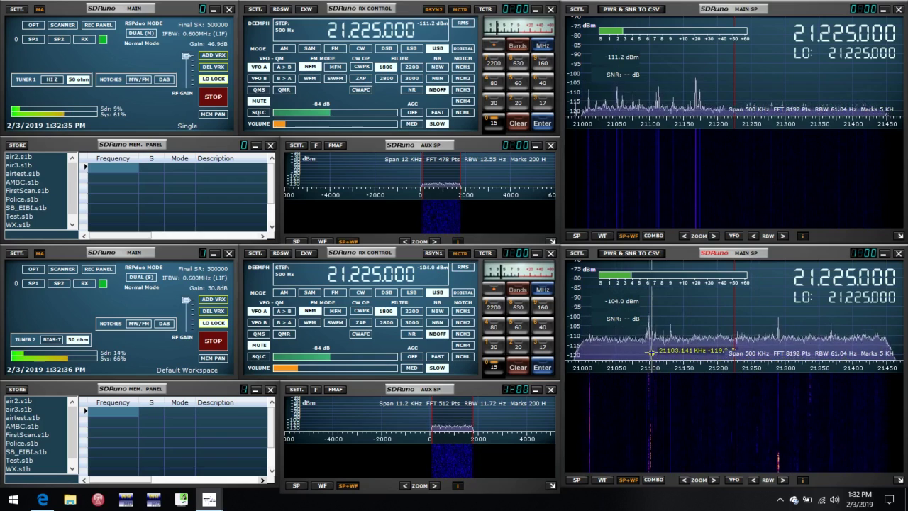
- Set both receivers to the 2 m Ham Upper band at 146.000 MHz FM
click(517, 47)
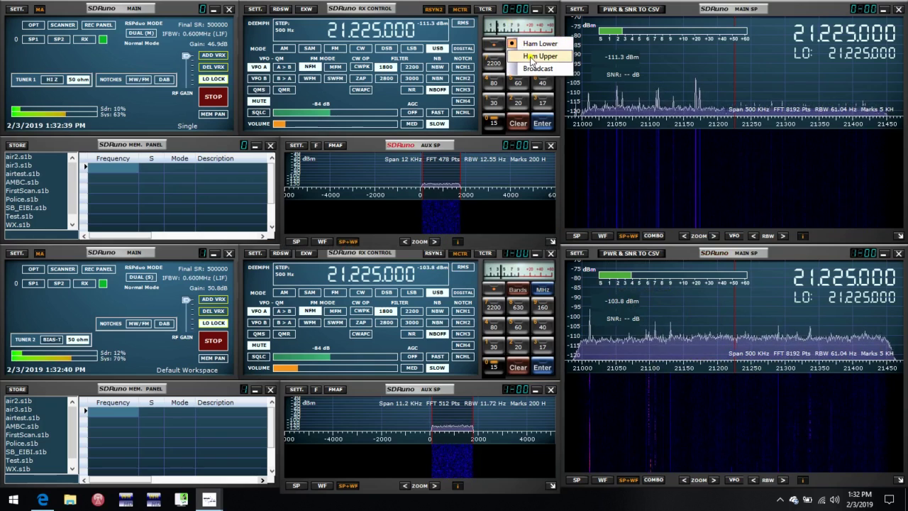
click(532, 55)
click(518, 84)
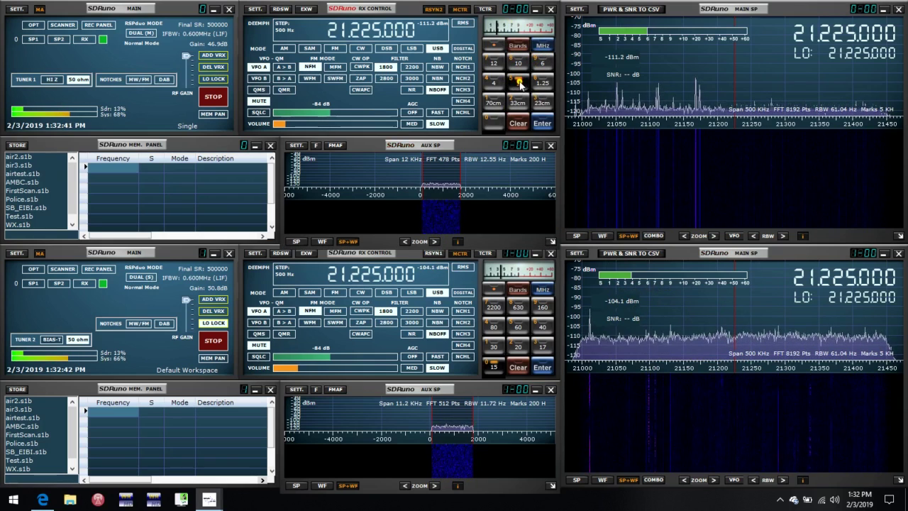
click(515, 293)
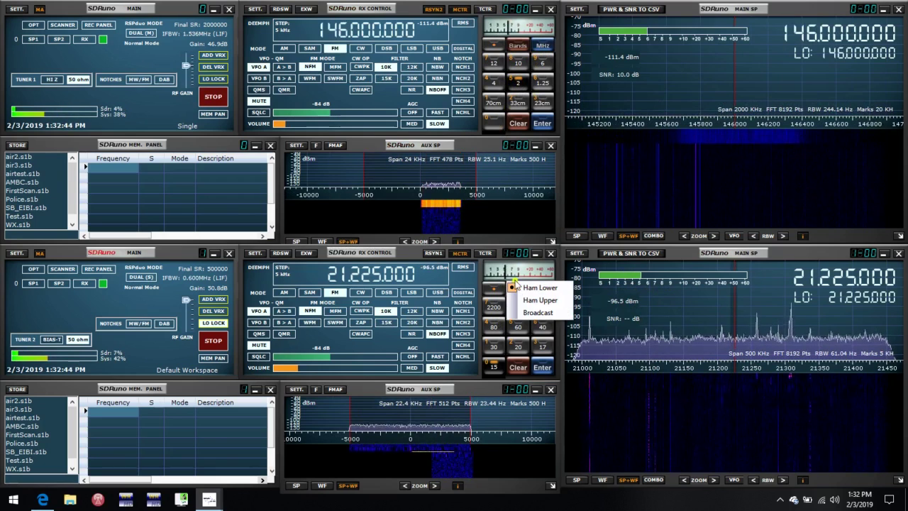
click(528, 301)
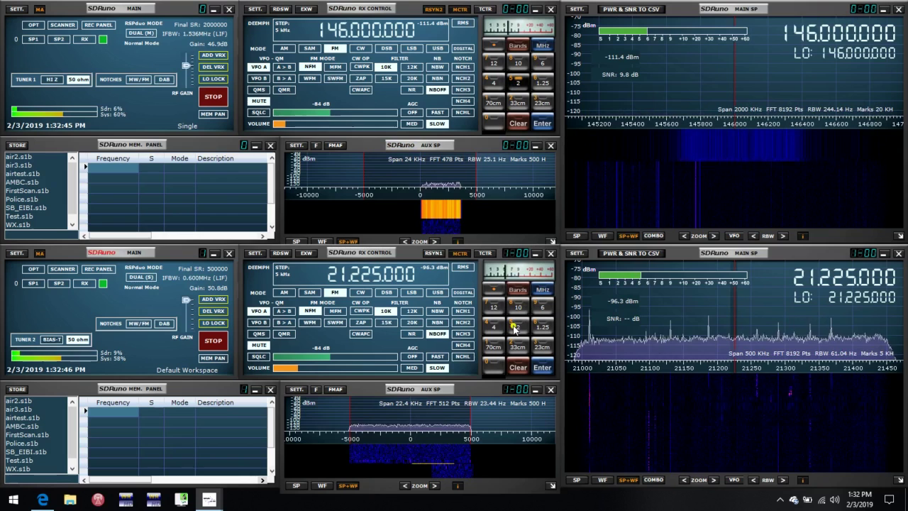
click(509, 326)
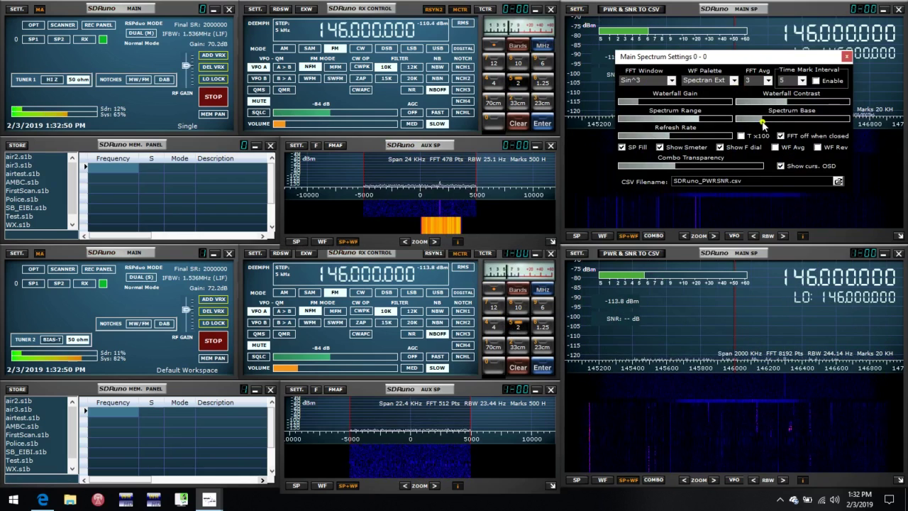
- Raise the upper spectrum's base level and lower the lower spectrum's base level
drag(781, 120, 806, 69)
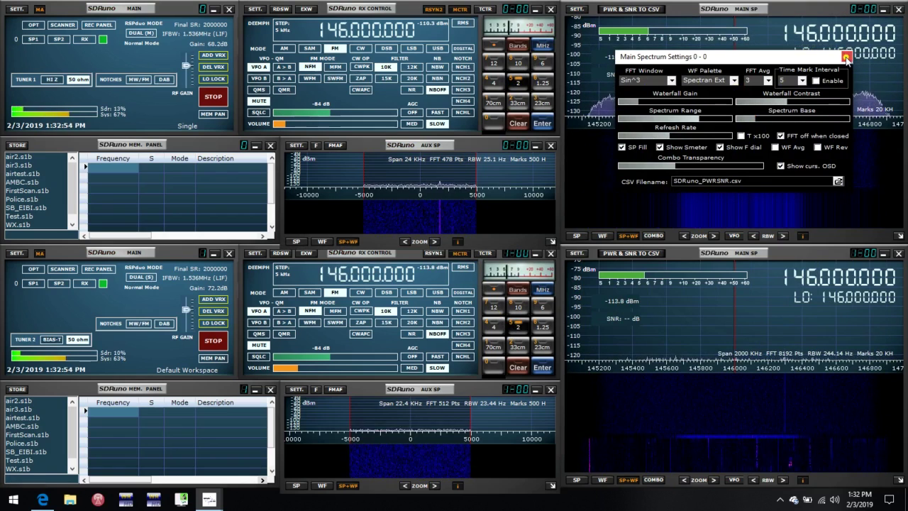
click(846, 56)
click(576, 254)
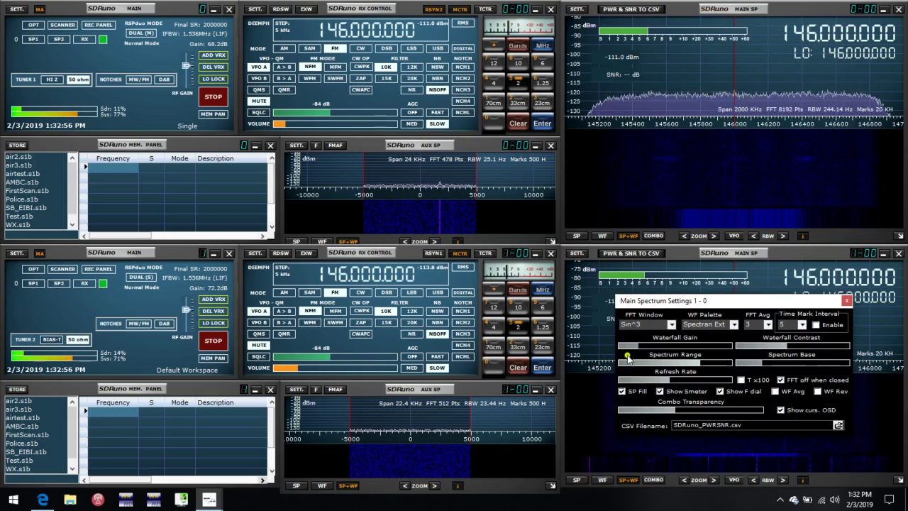
drag(763, 367, 754, 369)
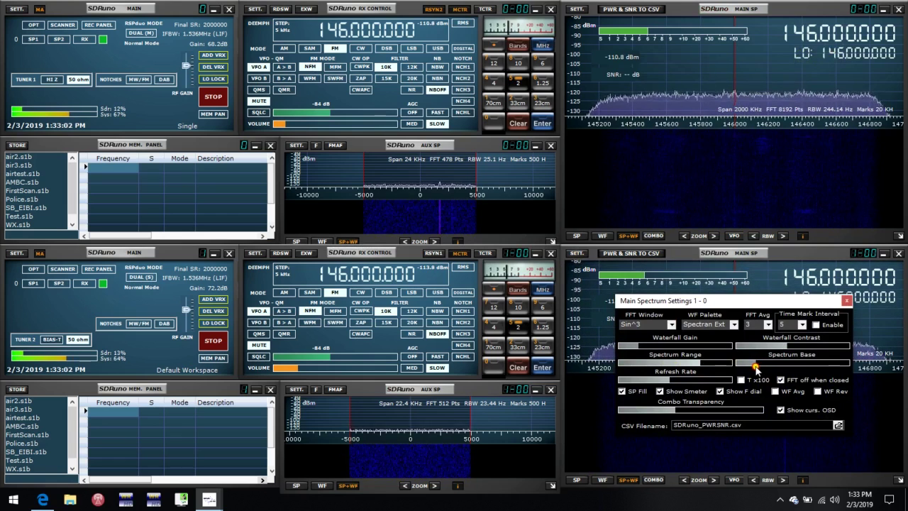
click(847, 300)
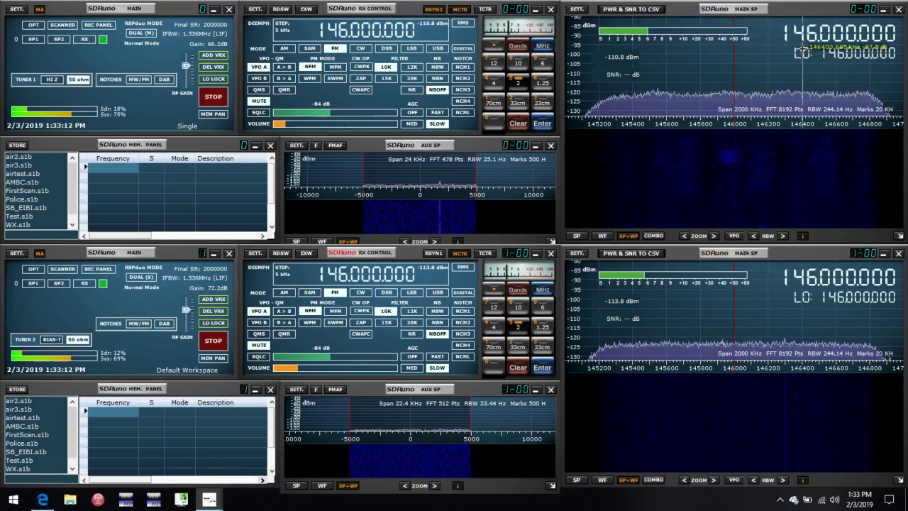
- Step both receivers down from 146.000 MHz on the MHz digit, ending at 143.000 MHz FM
scroll(809, 43, down, 1)
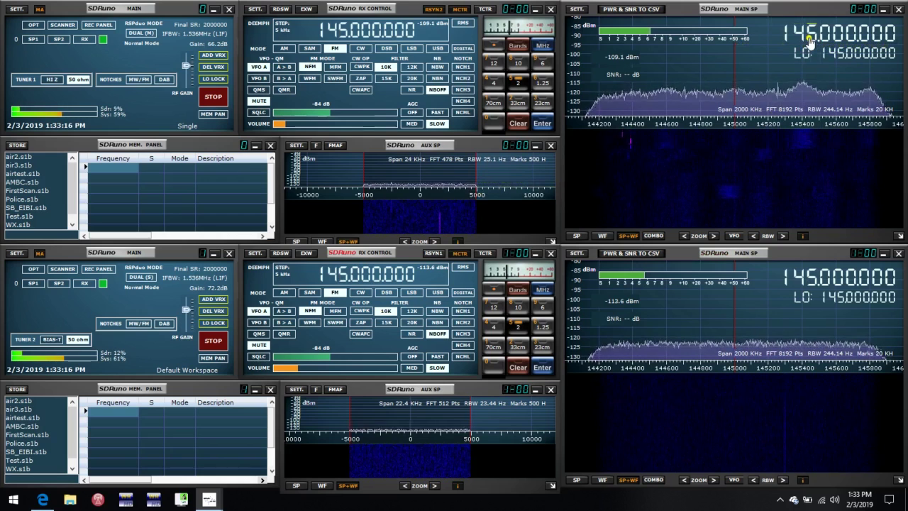
scroll(809, 43, down, 1)
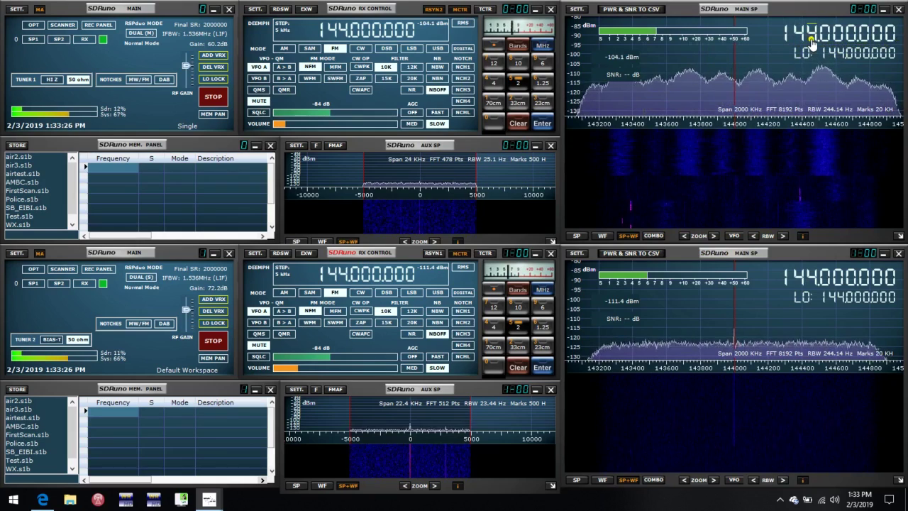
scroll(811, 39, down, 1)
scroll(813, 44, down, 3)
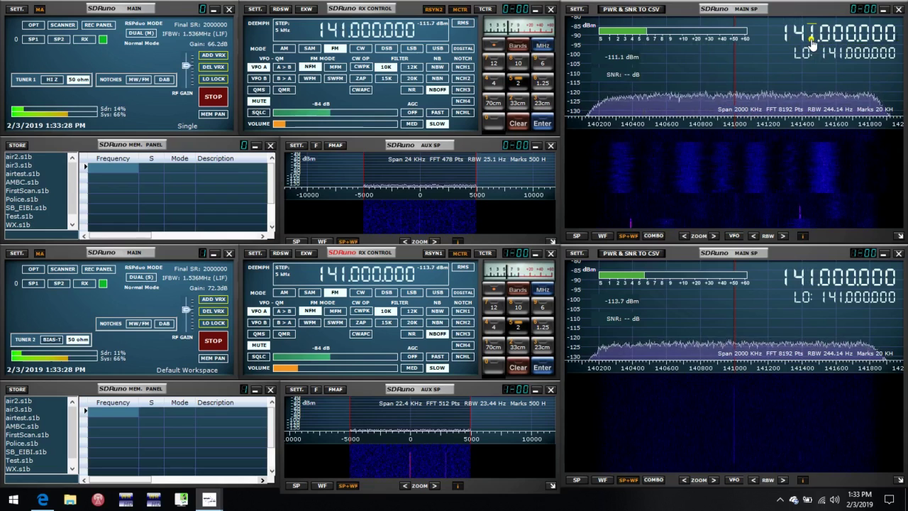
scroll(812, 44, up, 4)
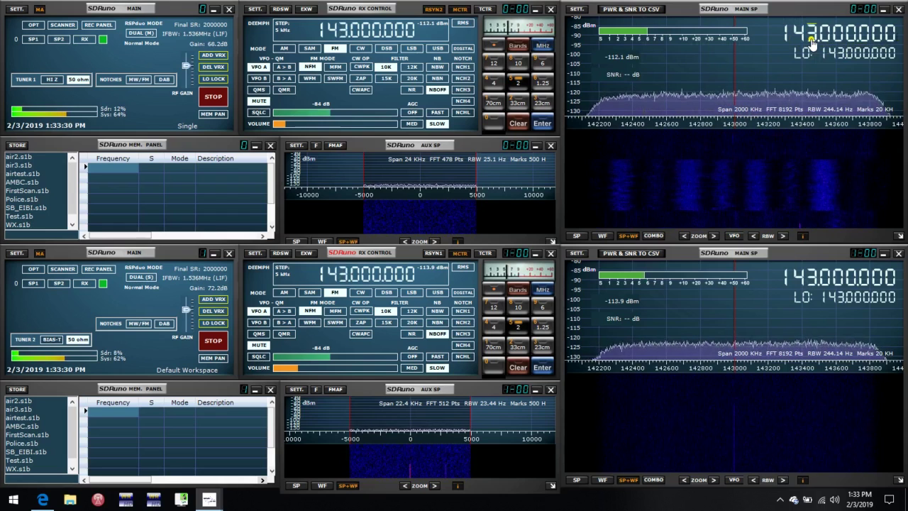